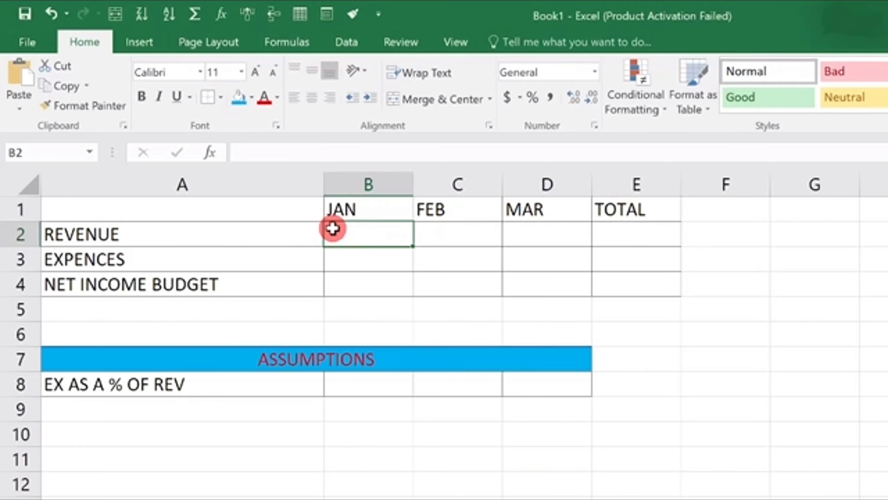
Enter revenue of 900 for JAN in B2 and 1200 for FEB in C2
text(900)
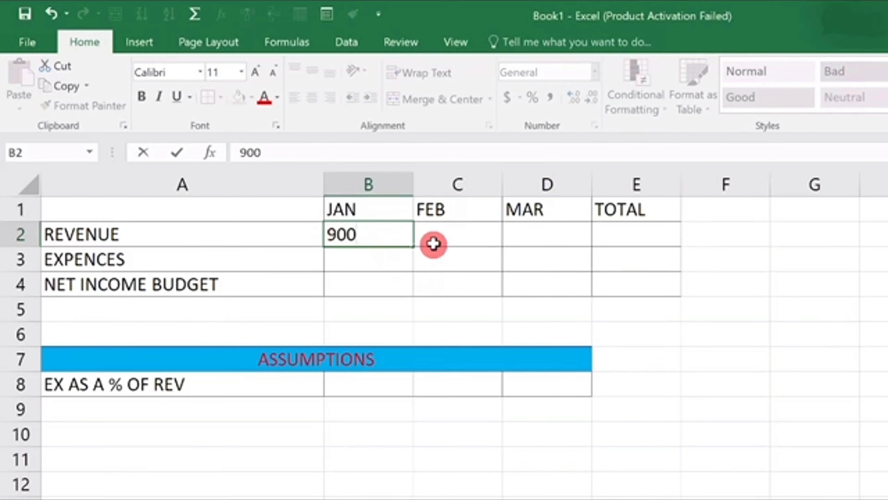
click(447, 234)
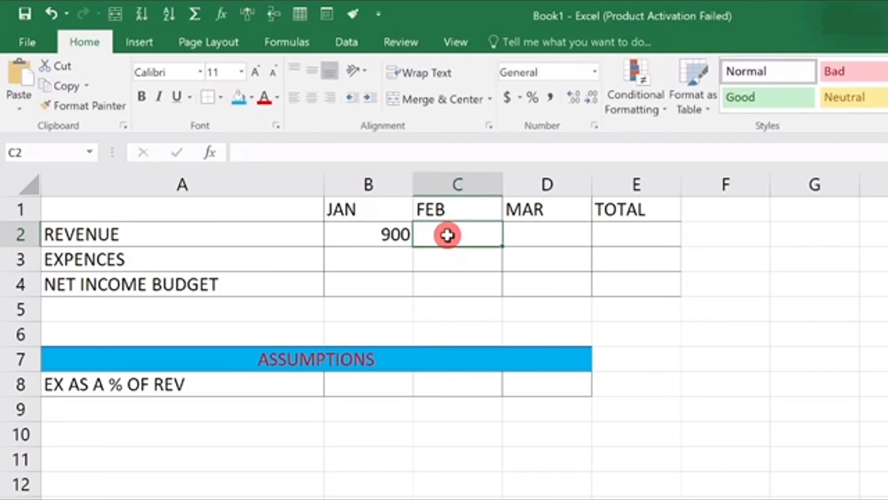
text(1)
key(ctrl+End)
text(2)
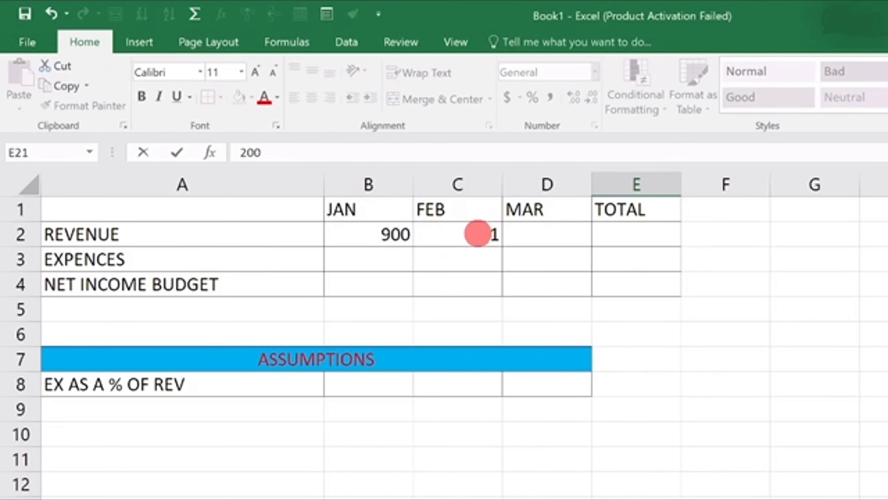
click(475, 238)
key(BackSpace)
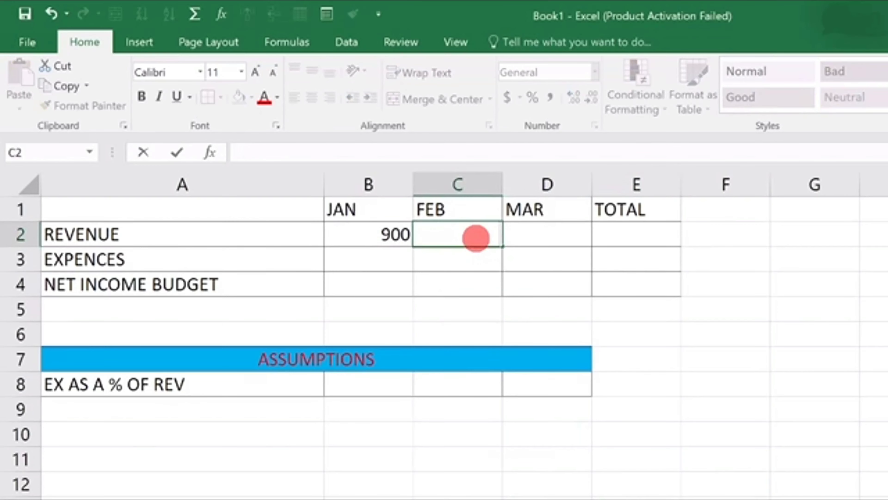
text(1200)
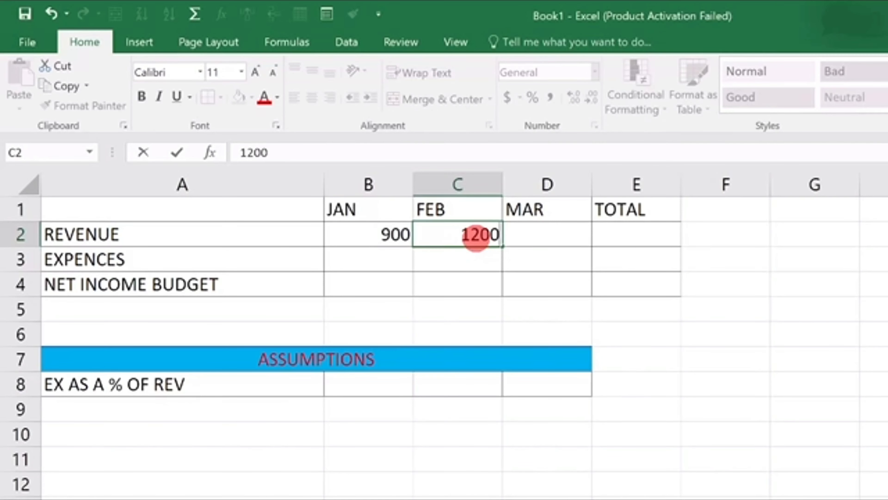
Enter revenue of 1500 for MAR in D2
click(532, 230)
text(1)
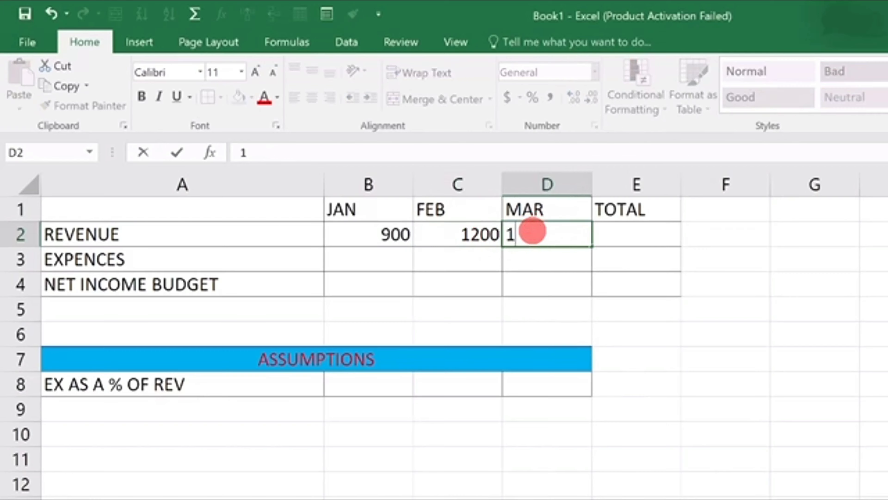
text(500)
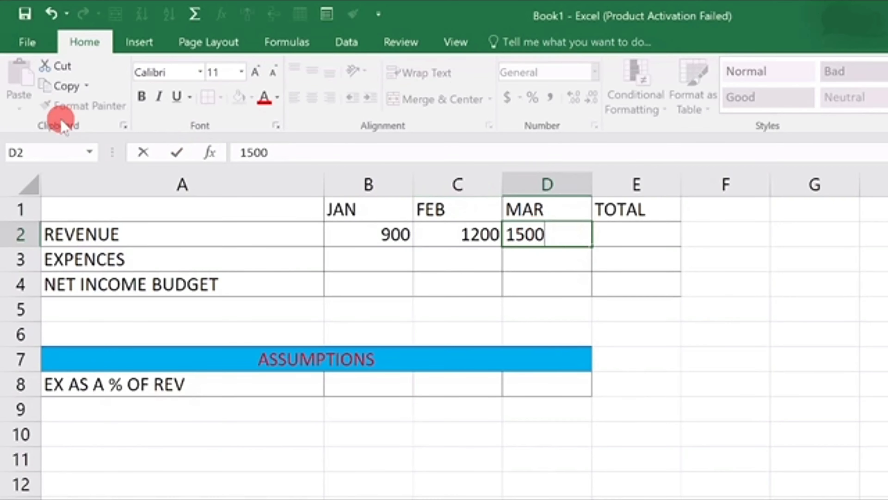
click(25, 40)
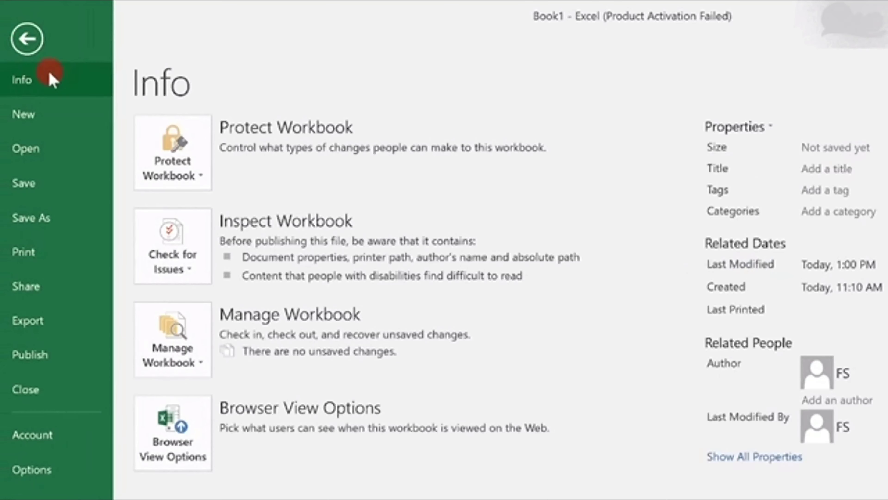
click(22, 38)
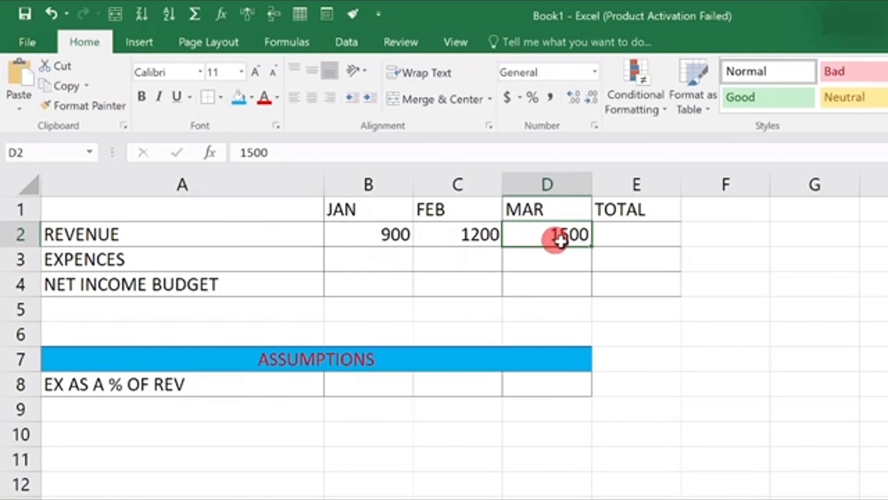
Apply the dollar Accounting number format to the JAN to MAR revenue values in B2:D2
drag(337, 230, 562, 235)
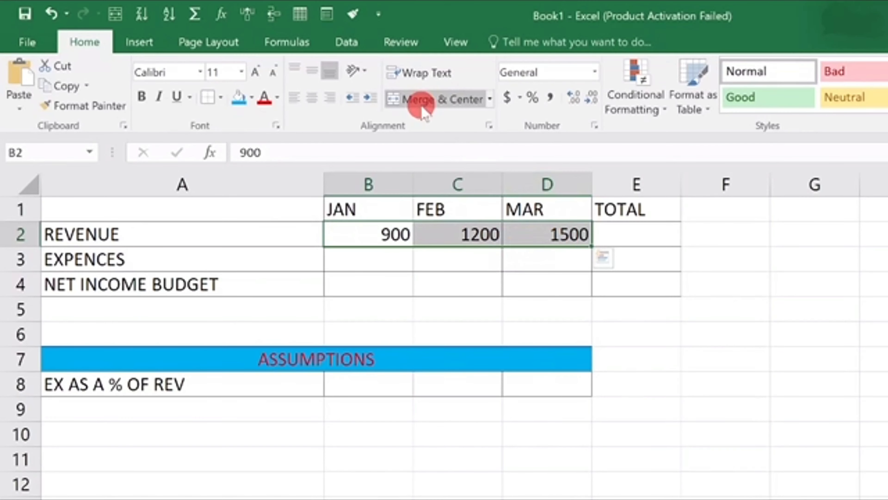
click(509, 99)
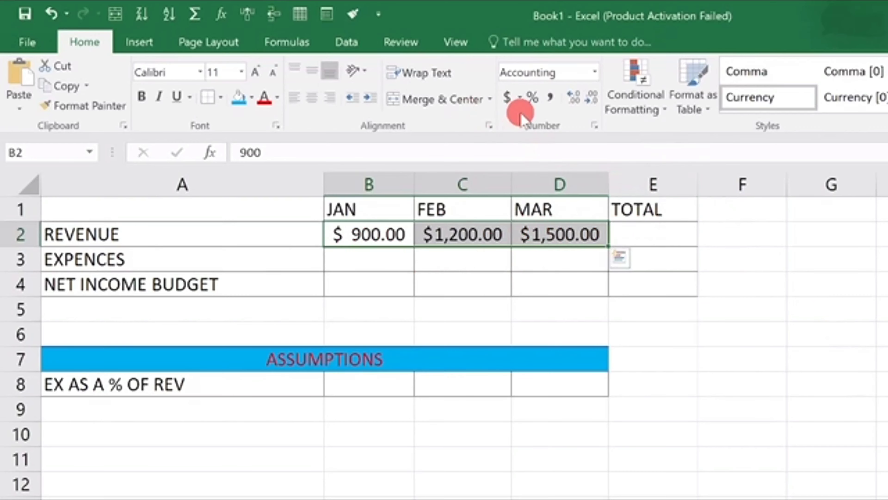
click(594, 72)
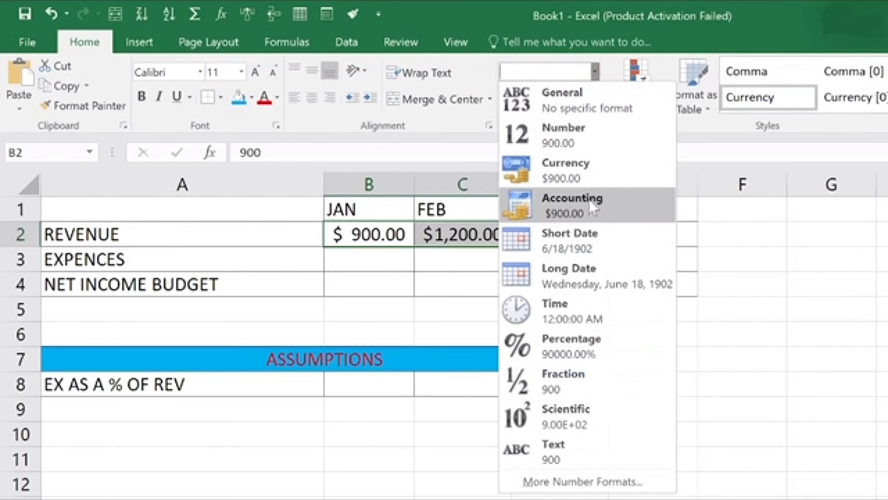
click(834, 296)
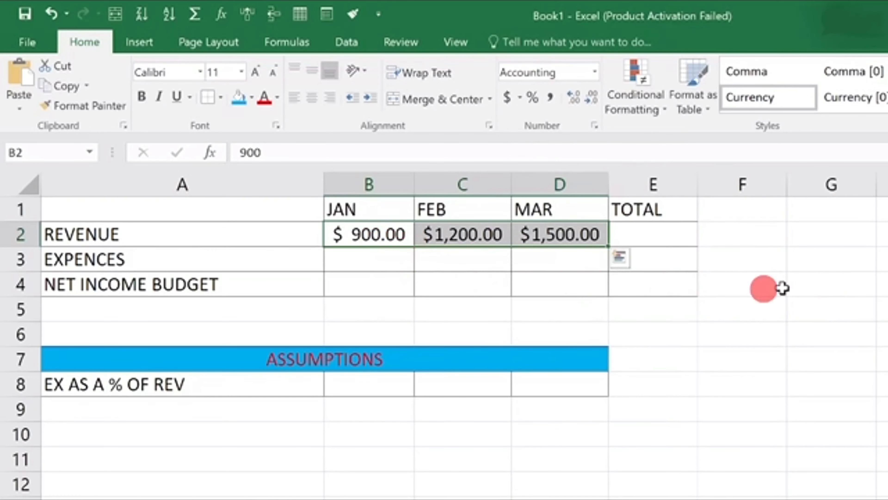
click(835, 292)
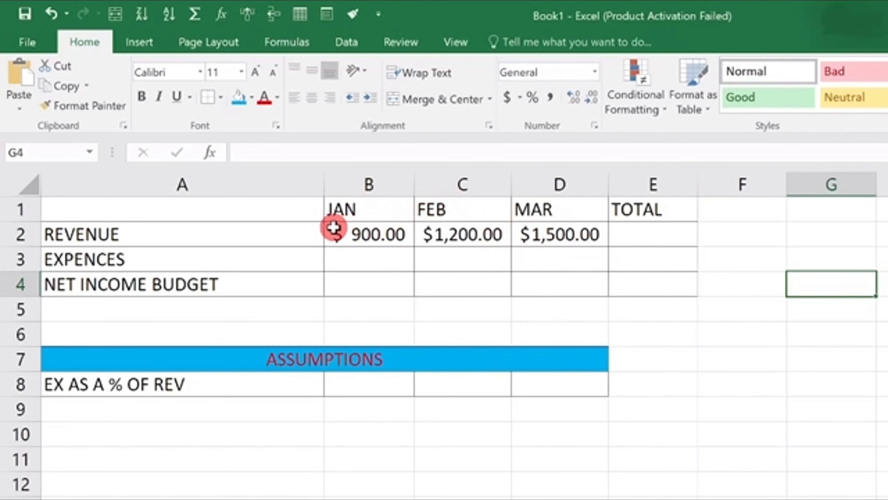
Decrease the decimals of the revenue values in B2:D2 to none, keeping the dollar format
drag(333, 224, 587, 232)
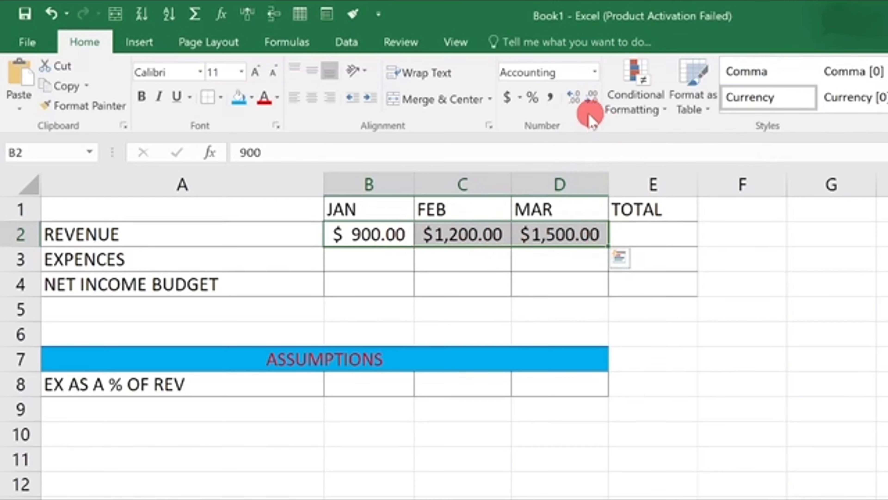
click(591, 100)
click(591, 99)
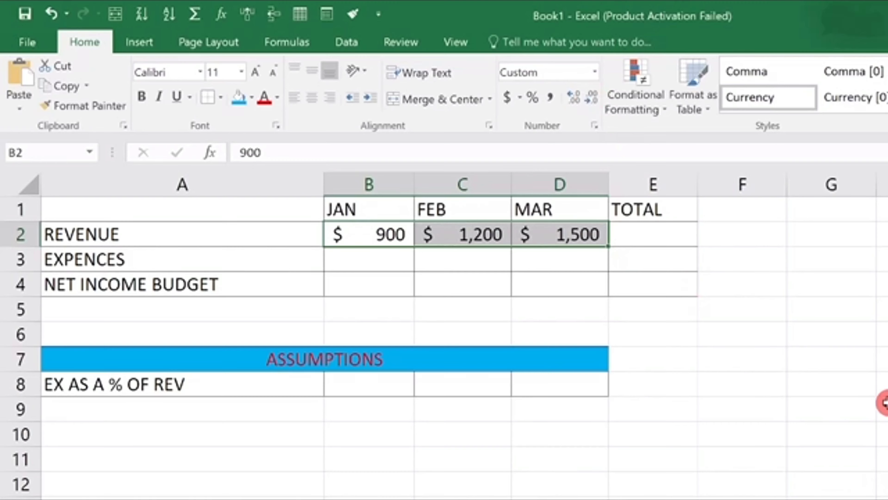
click(832, 284)
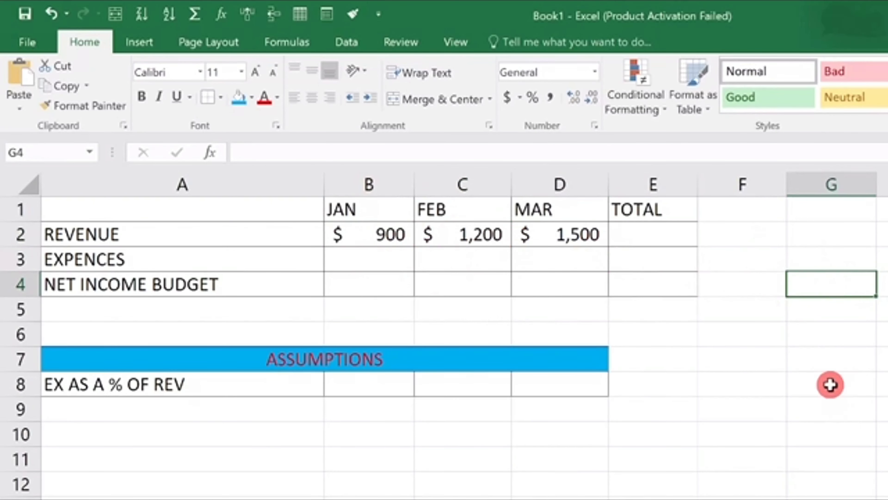
click(830, 384)
click(834, 282)
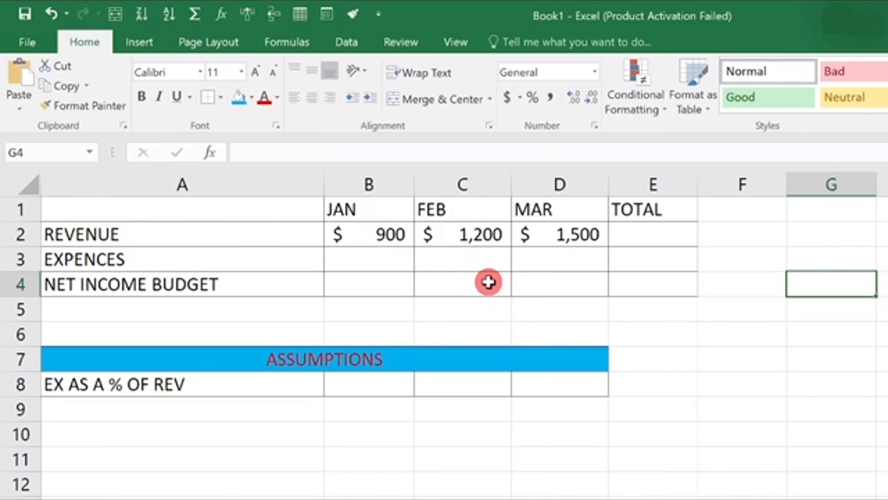
Enter 0.55 as the JAN expense percentage of revenue in B8 under ASSUMPTIONS
click(344, 385)
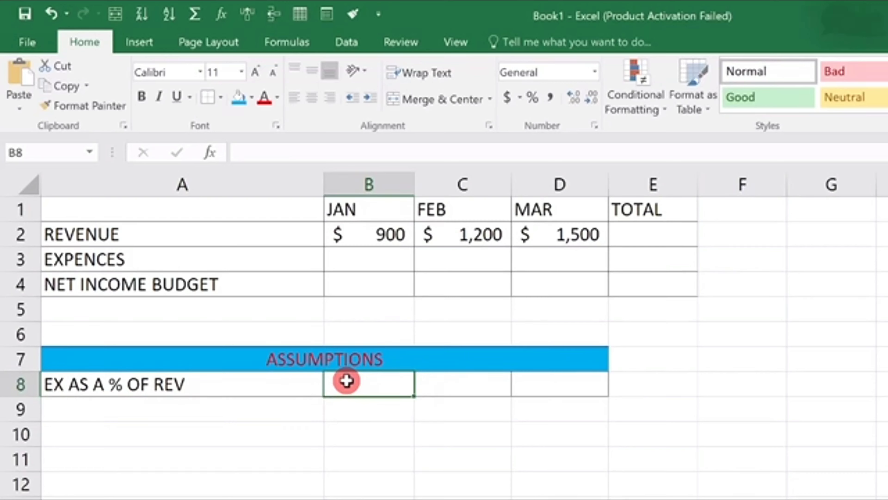
text(0.)
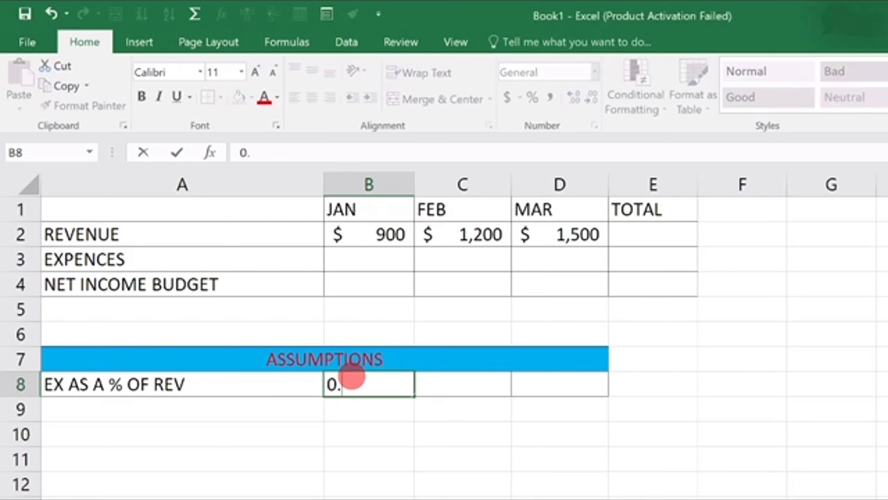
text(565)
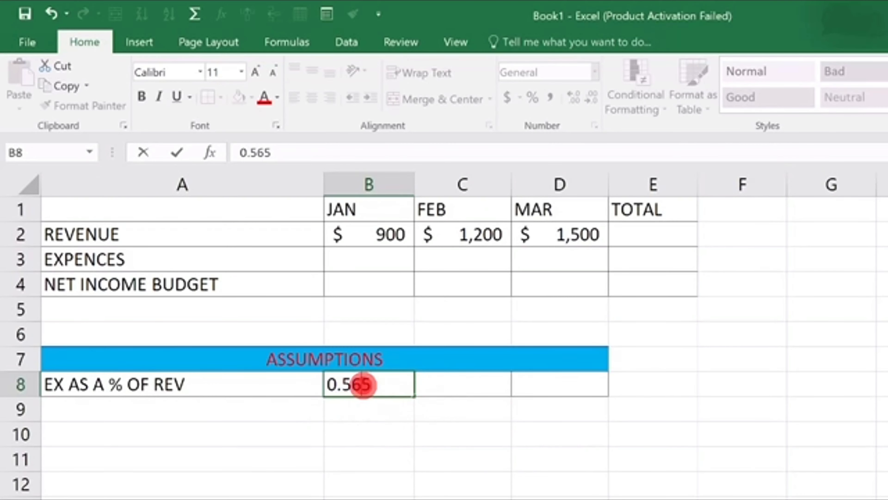
key(BackSpace)
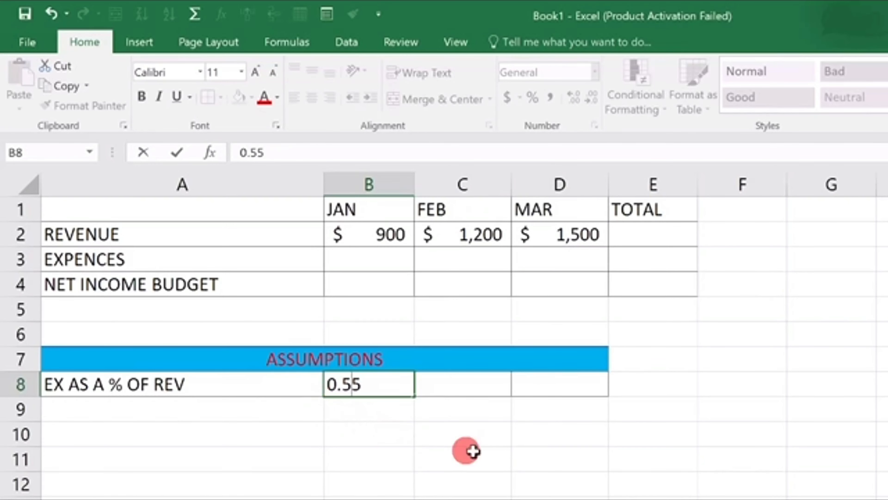
click(769, 417)
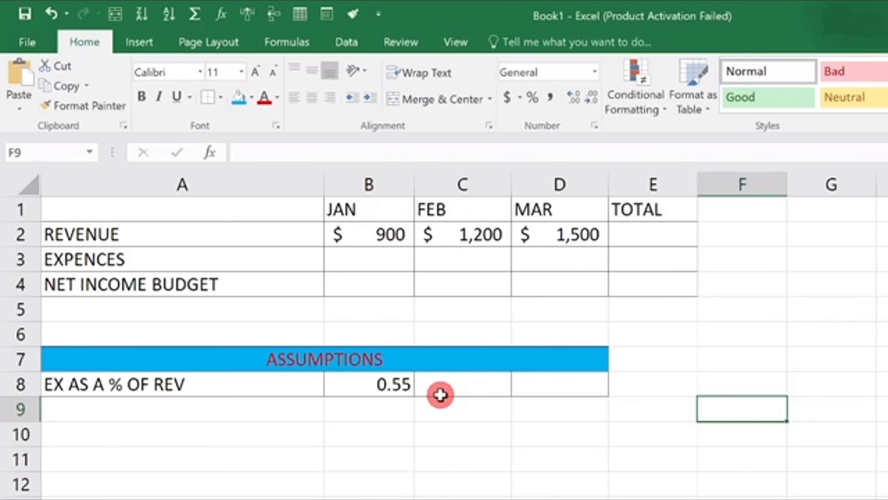
key(alt+Tab)
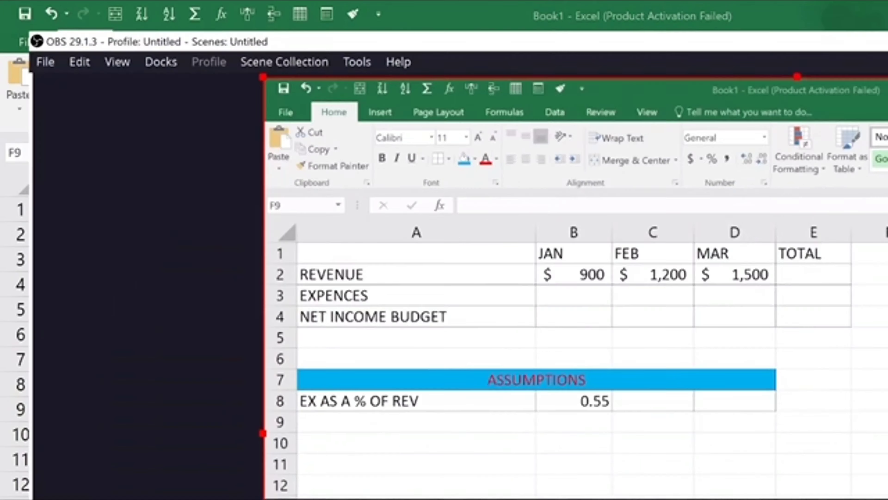
key(alt+Tab)
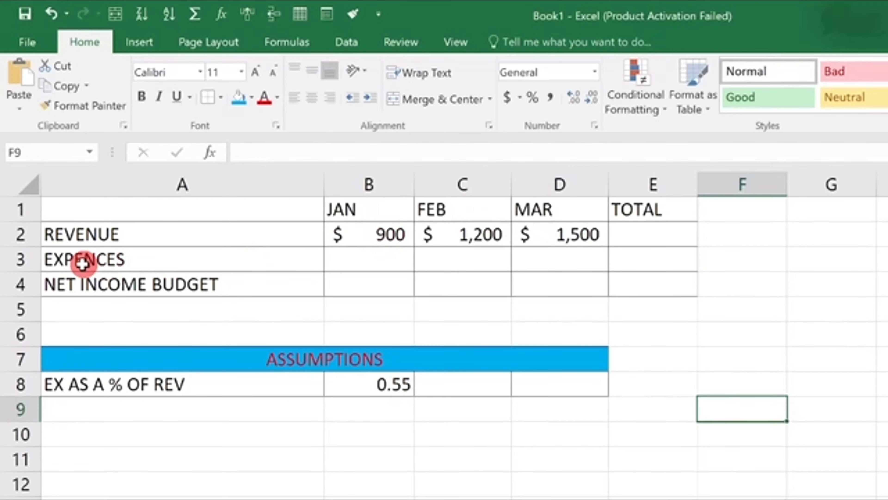
click(352, 261)
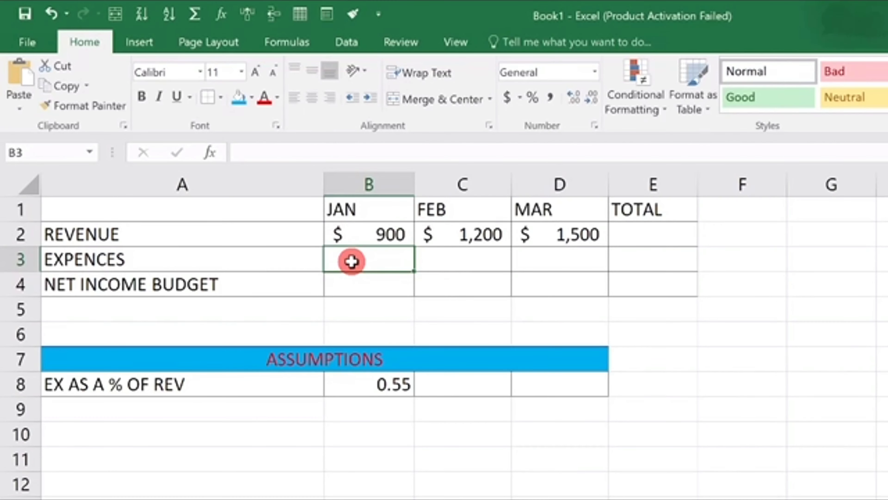
text(=)
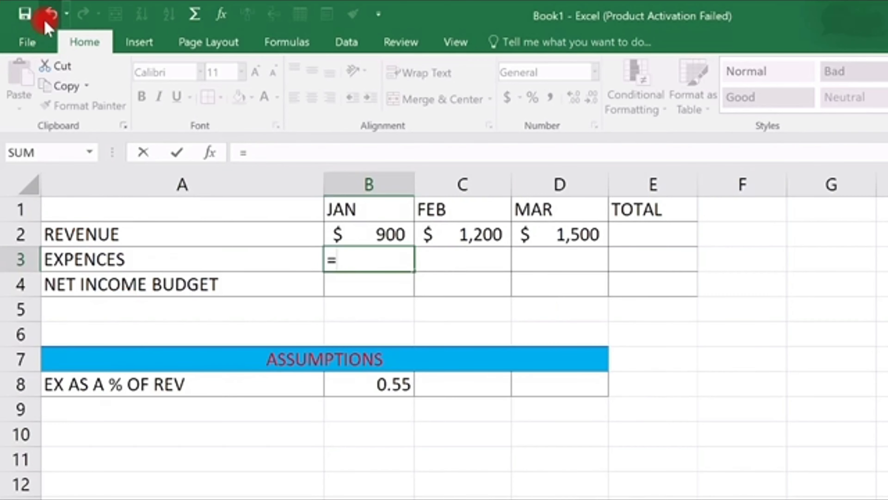
click(49, 15)
click(28, 41)
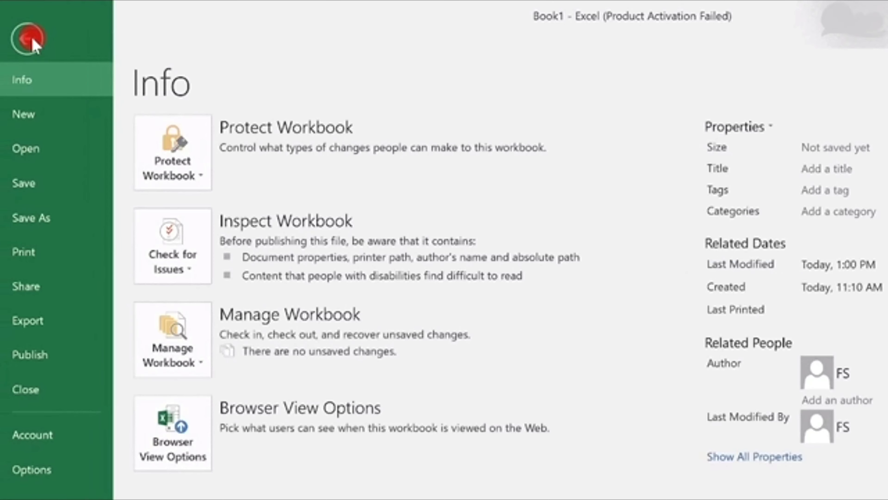
click(28, 38)
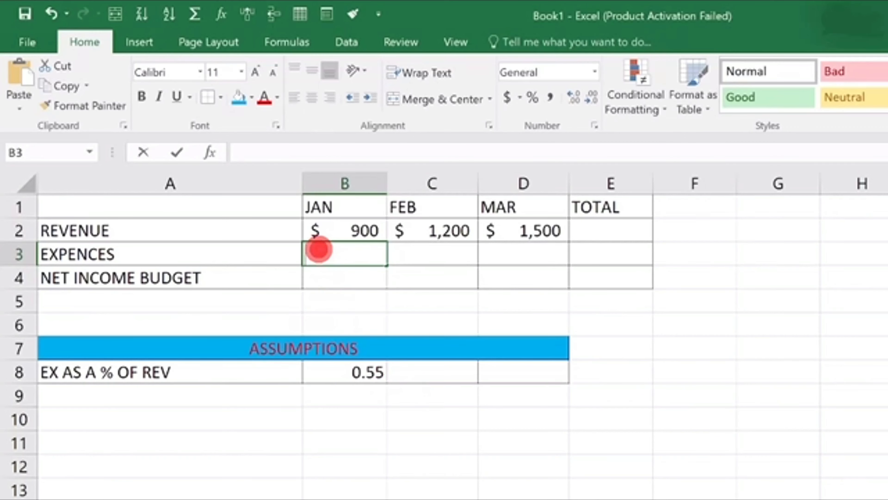
Calculate the JAN expenses in B3 with the formula =B2*B8
double_click(318, 249)
text(=)
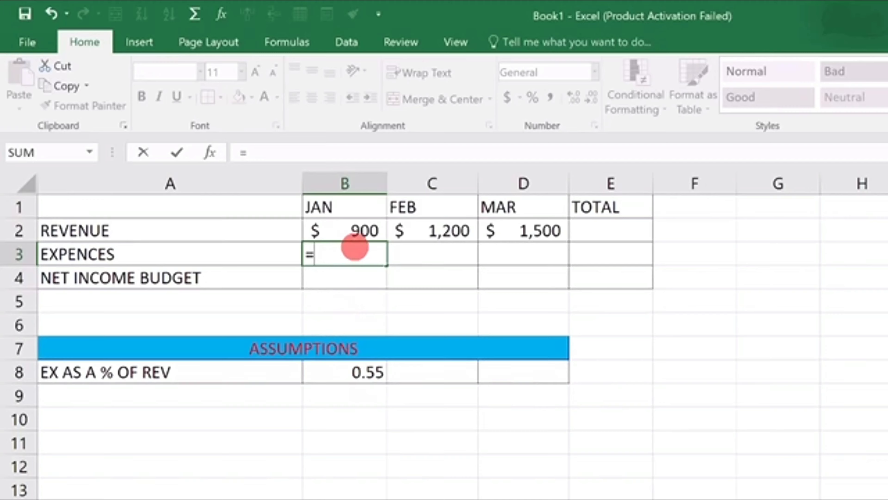
click(336, 229)
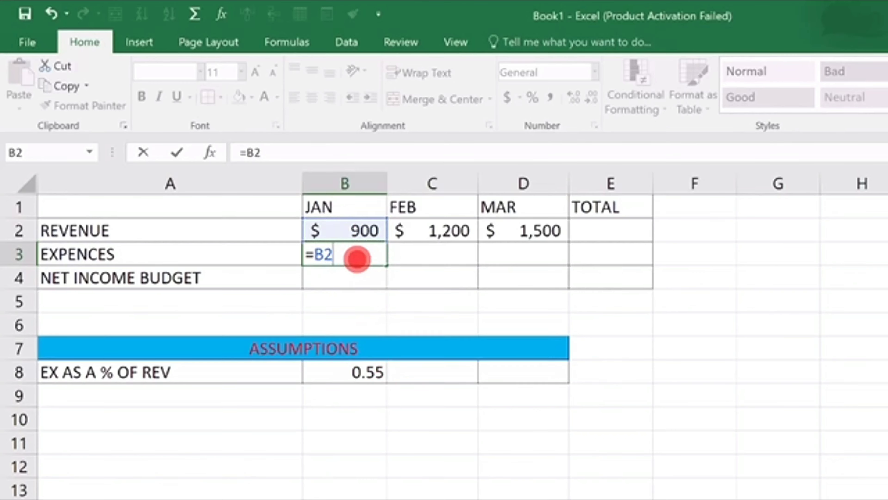
click(354, 371)
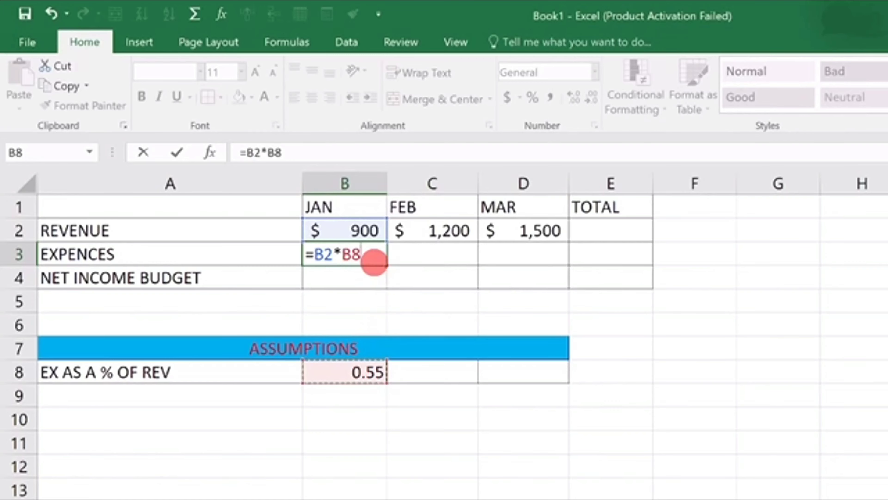
key(Return)
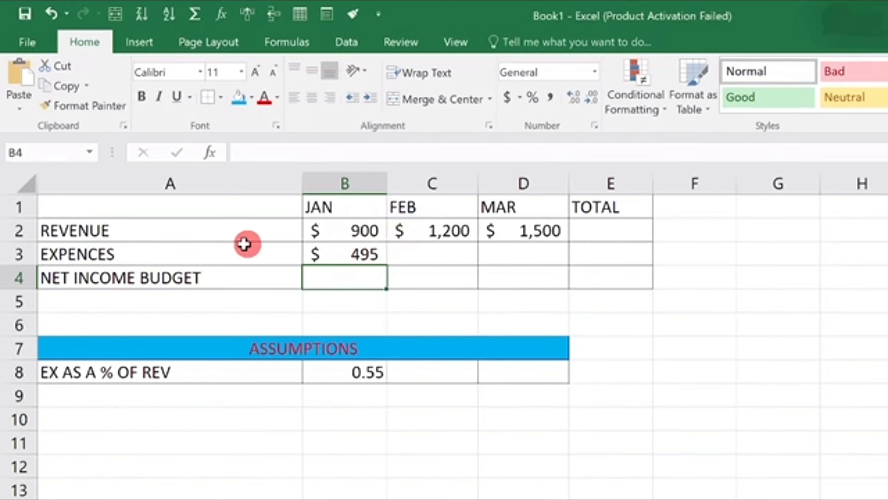
click(359, 250)
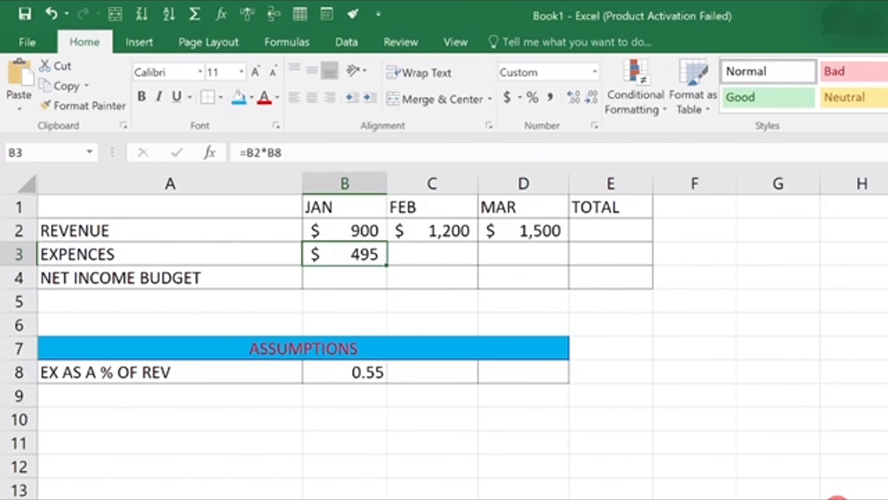
key(alt+Tab)
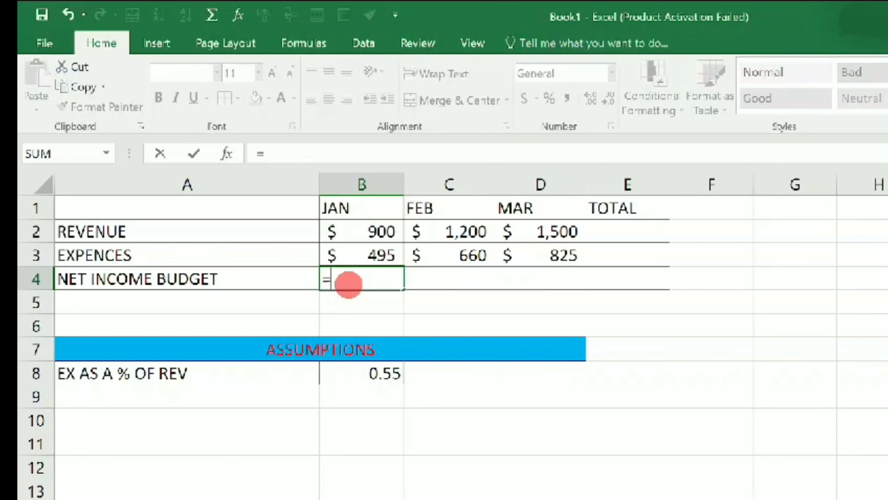
Calculate the JAN net income in B4 with the formula =B2-B3 and fill it across to FEB and MAR in C4:D4
click(369, 231)
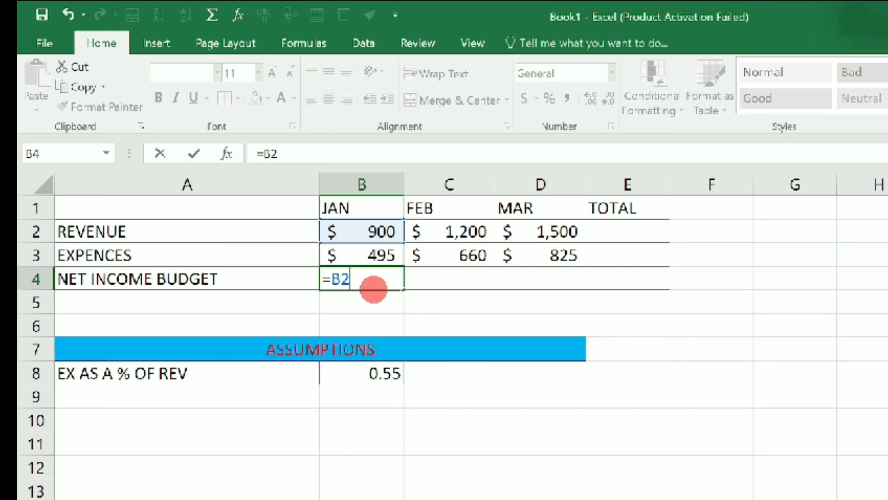
click(375, 254)
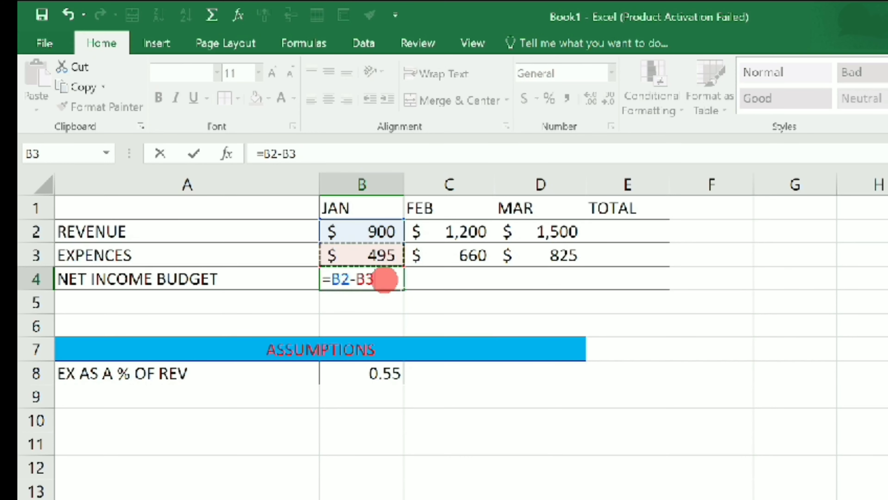
key(Return)
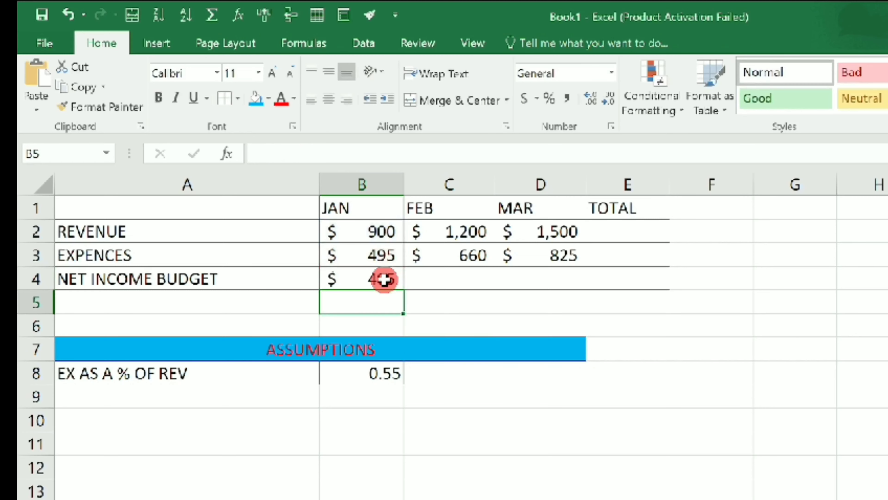
click(358, 277)
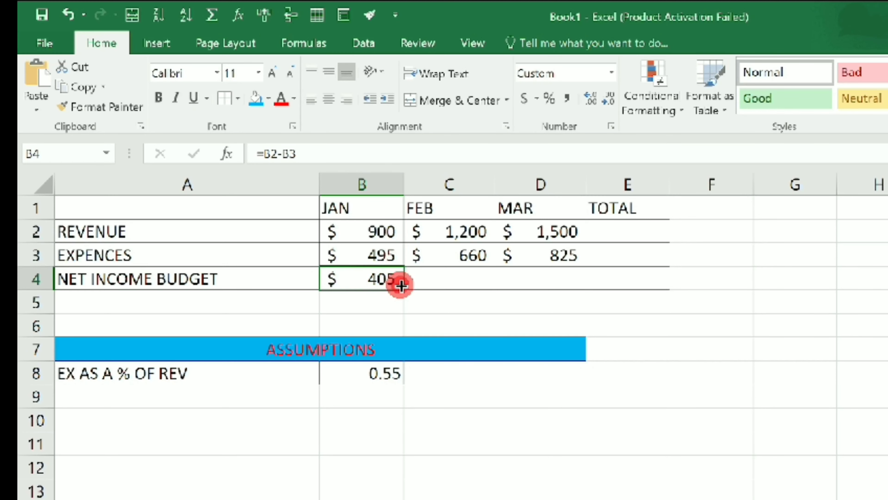
drag(401, 286, 565, 284)
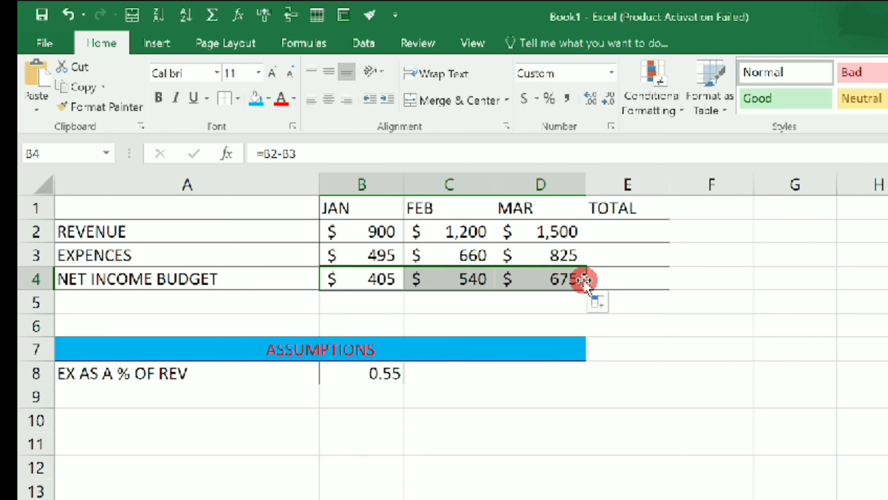
Examine the filled net income formulas for FEB in C4 and MAR in D4
click(453, 279)
double_click(453, 279)
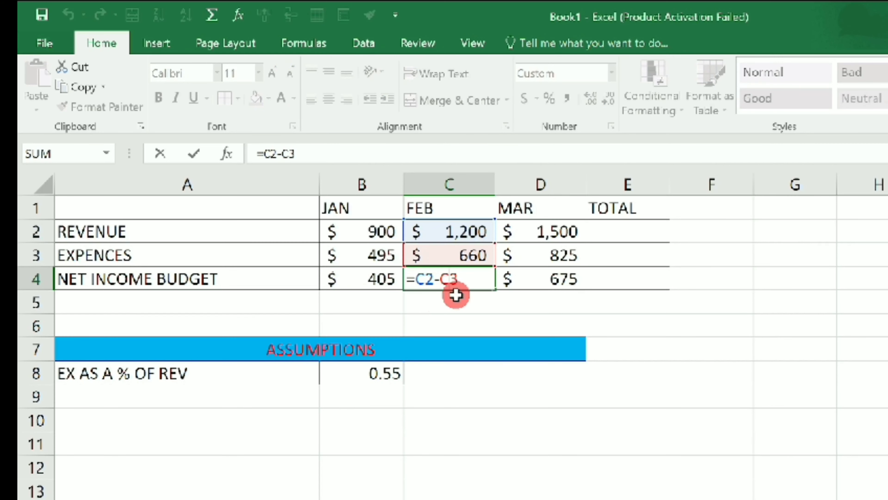
click(538, 283)
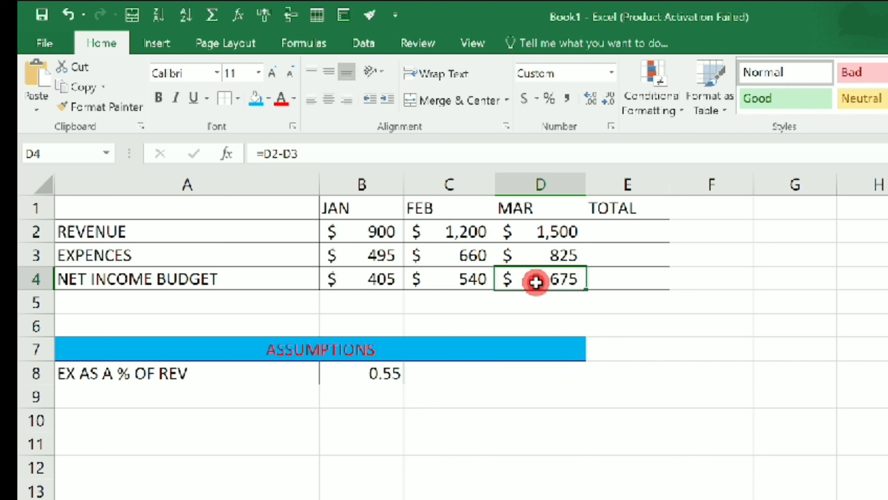
double_click(536, 282)
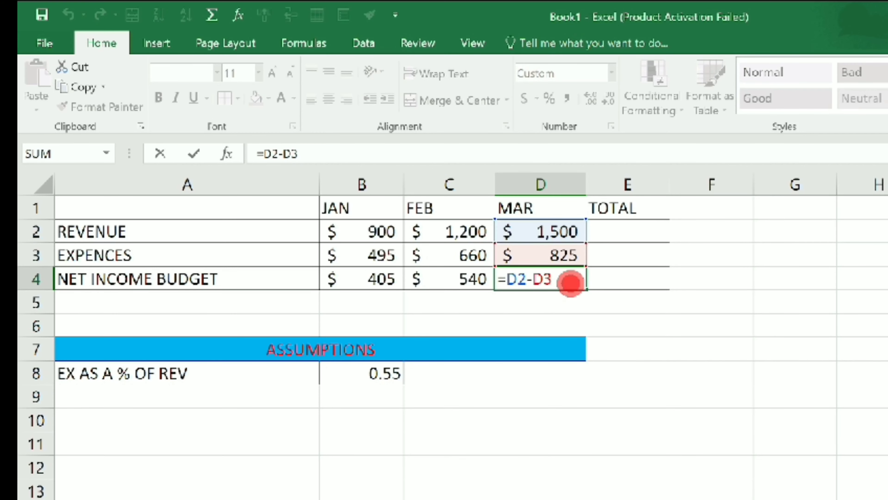
key(Return)
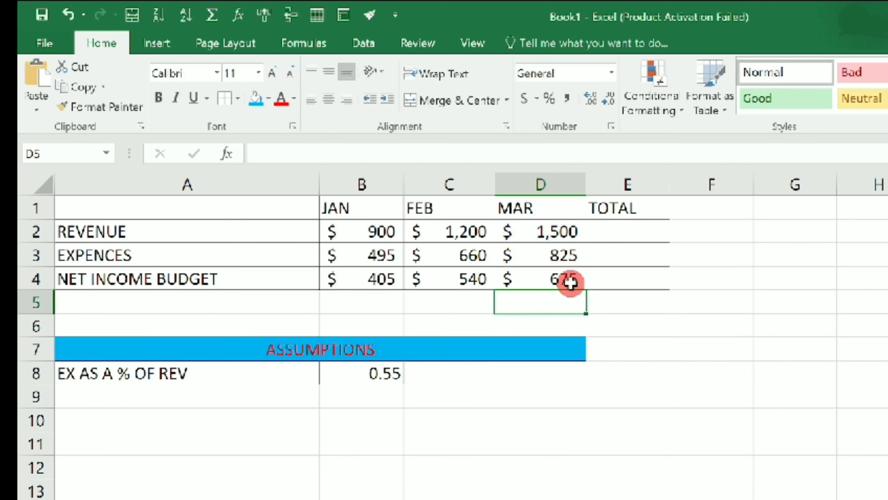
click(720, 350)
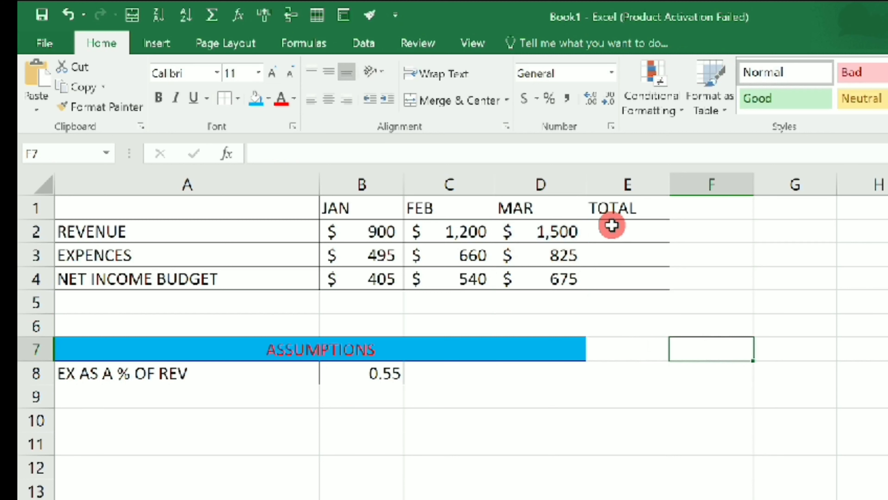
Calculate the total revenue in E2 with the formula =SUM(B2:D2)
click(606, 231)
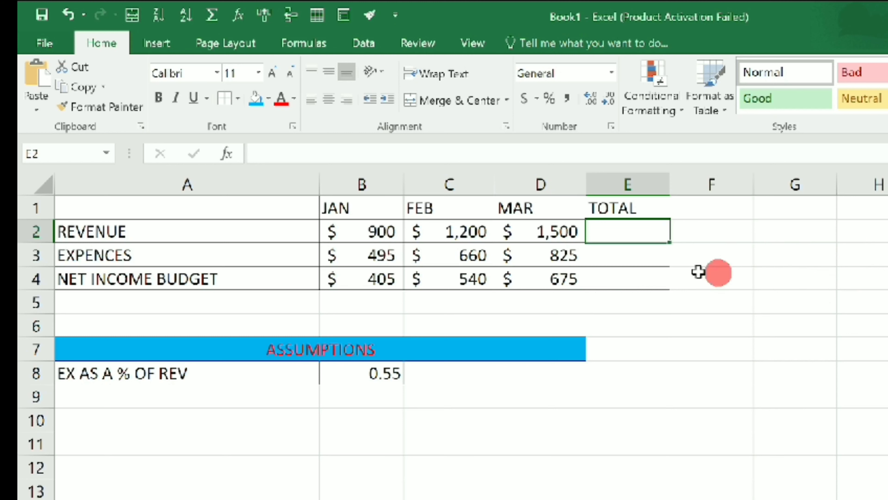
click(616, 229)
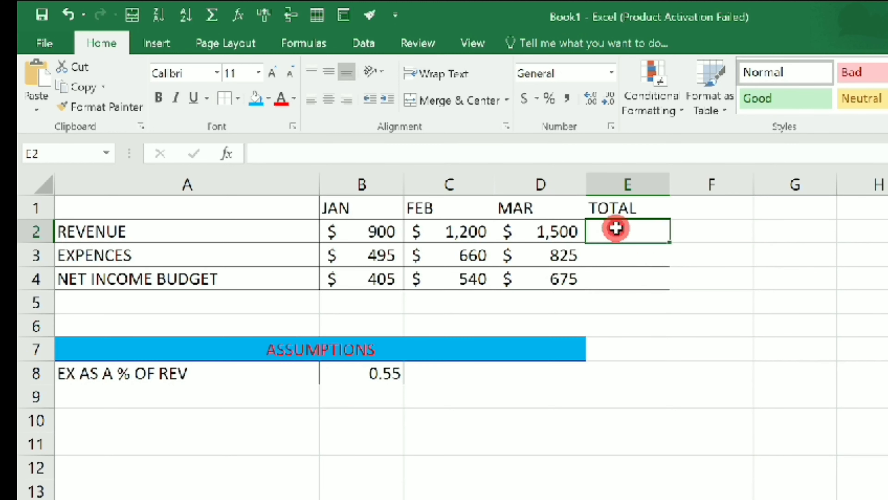
text(=)
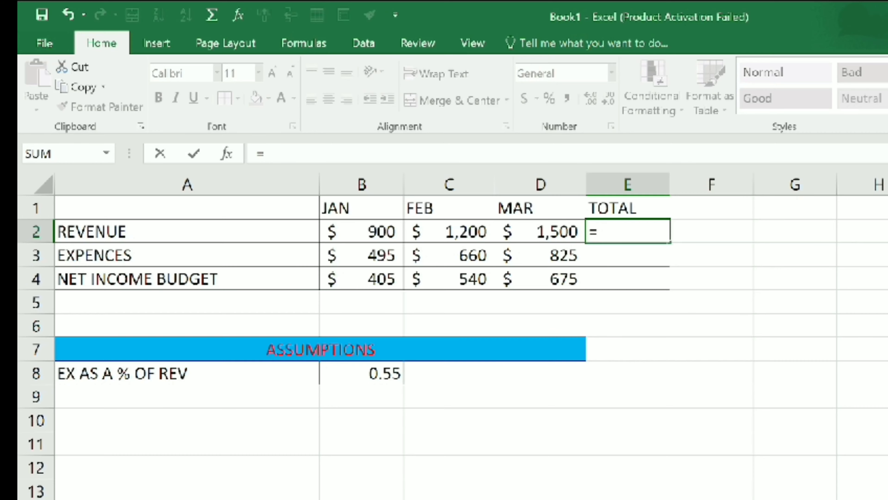
click(43, 41)
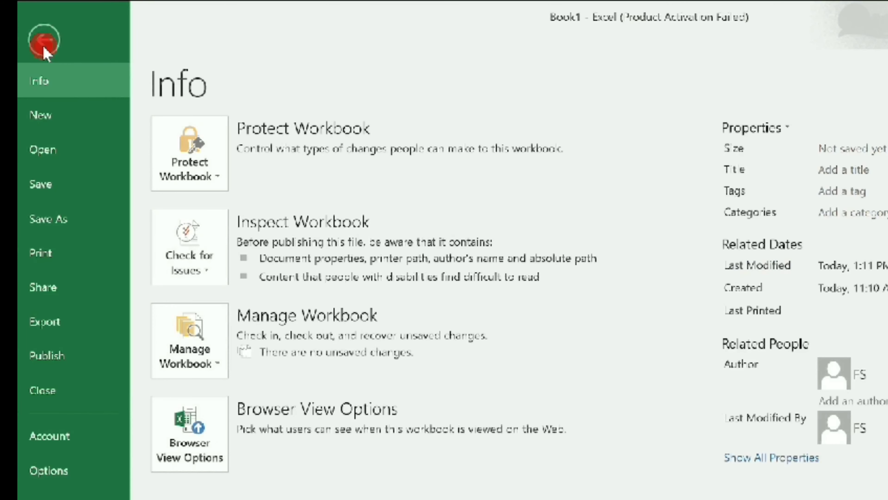
click(44, 38)
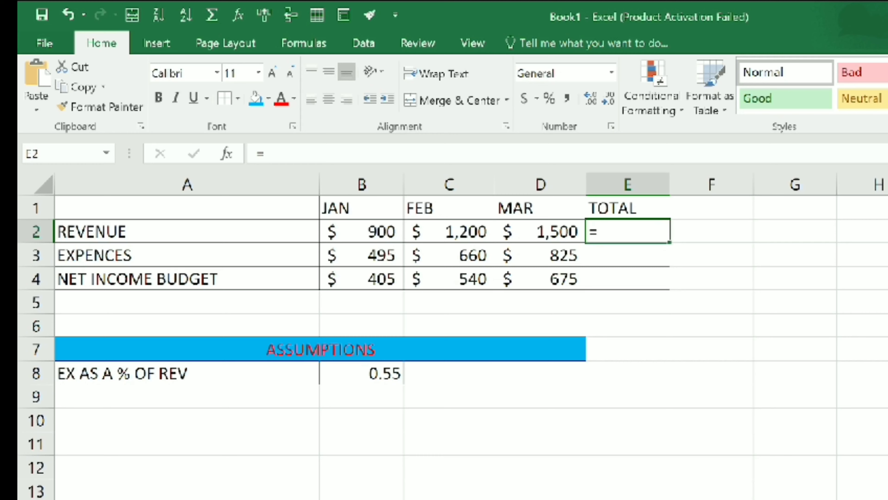
key(alt+equal)
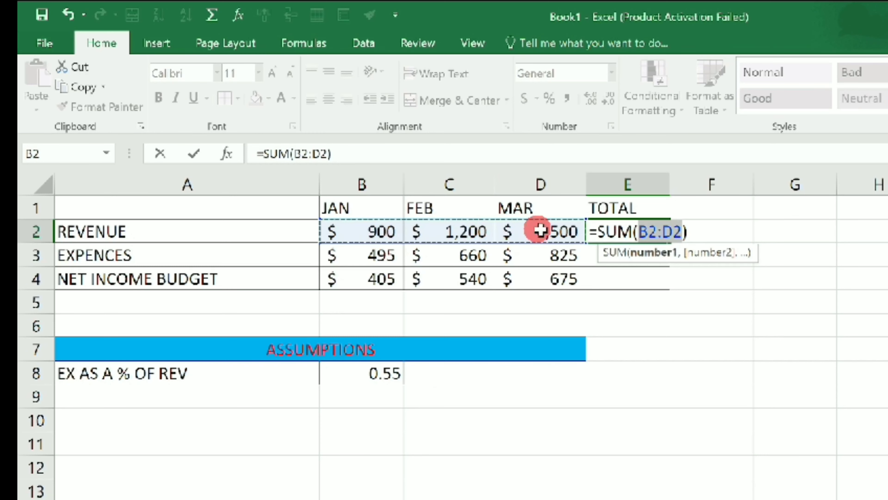
click(686, 232)
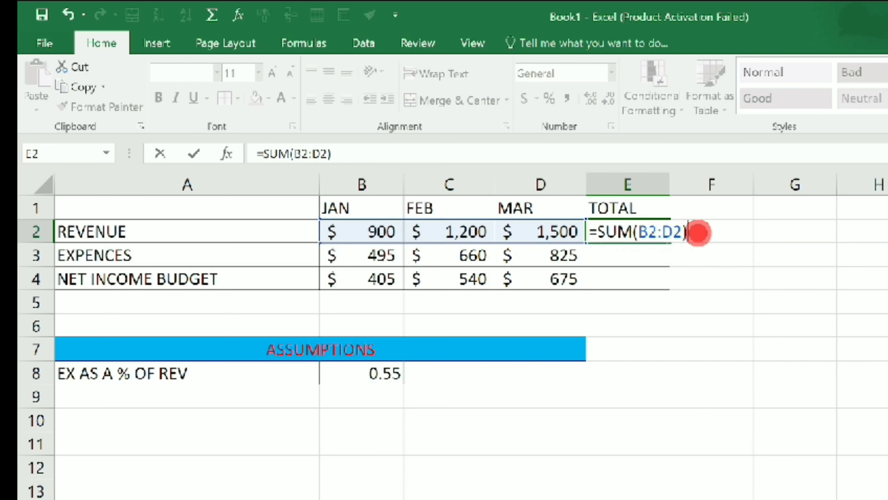
key(Return)
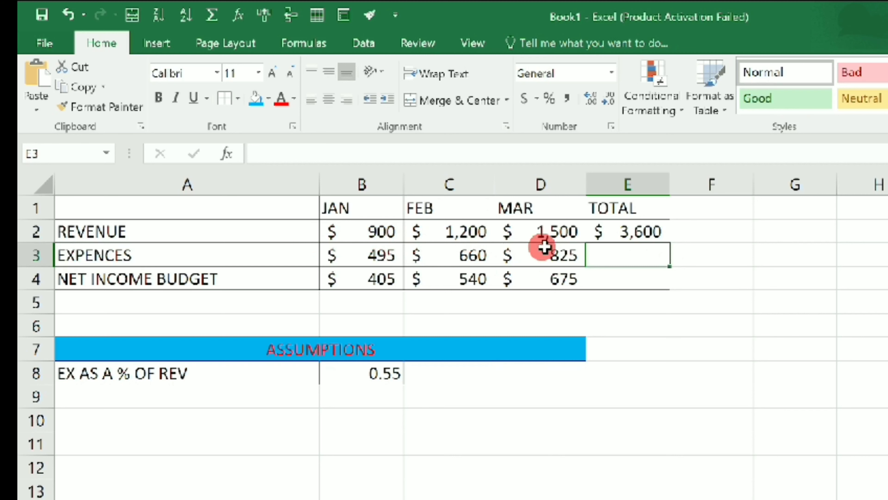
Fill the revenue total formula in E2 down to the expenses and net income rows in E3:E4
click(652, 230)
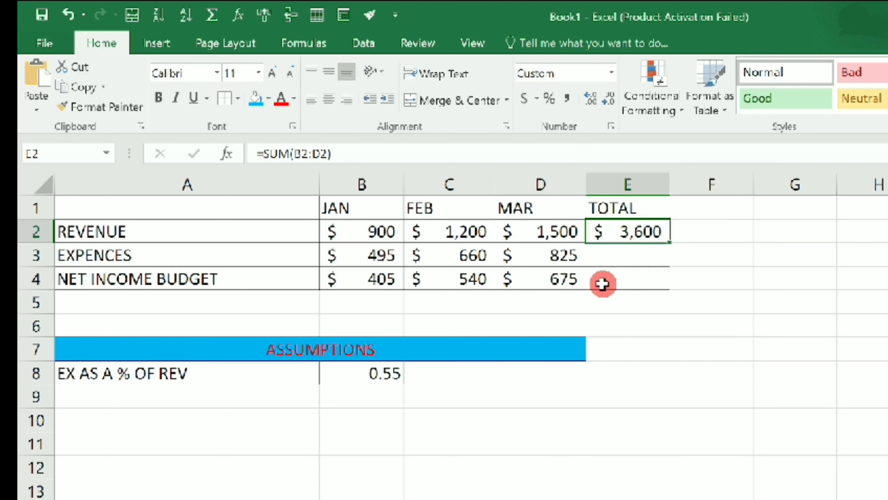
double_click(669, 242)
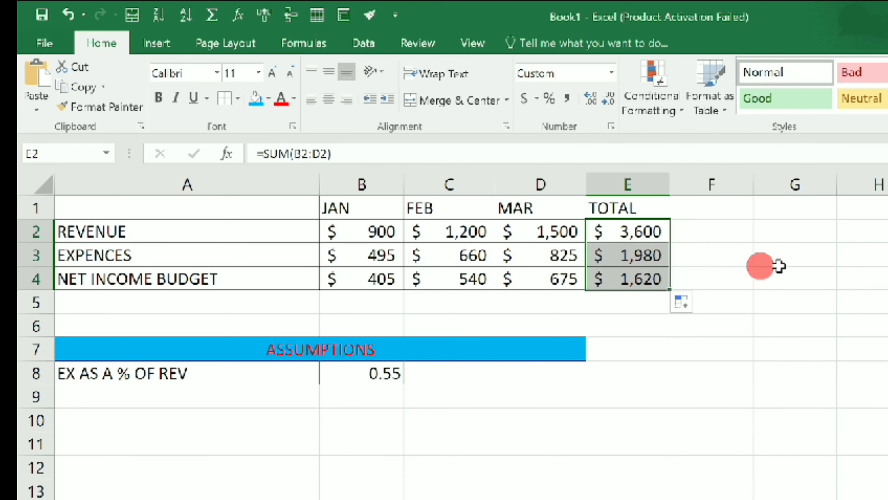
click(820, 344)
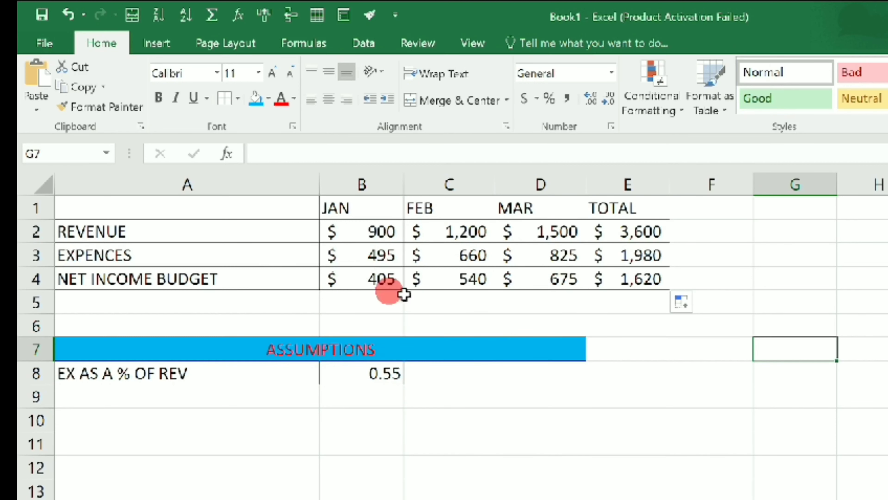
Change the expense percentage of revenue in B8 to 0.44
click(382, 372)
key(BackSpace)
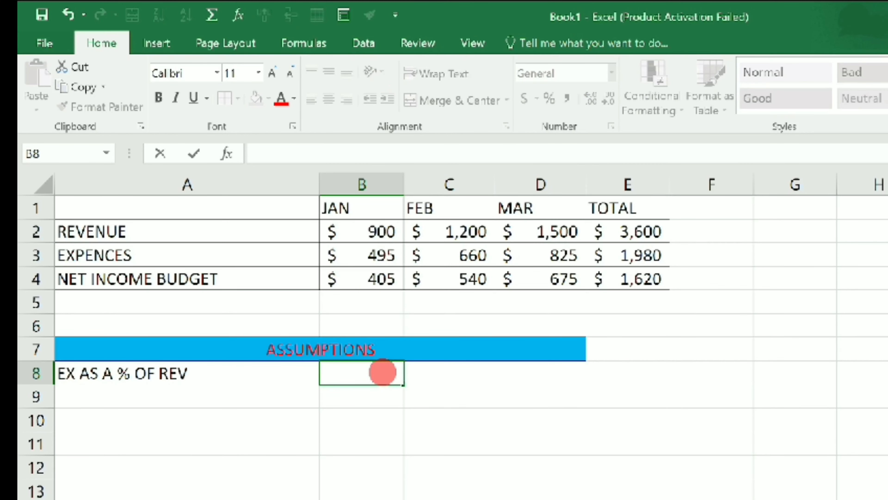
text(0.44)
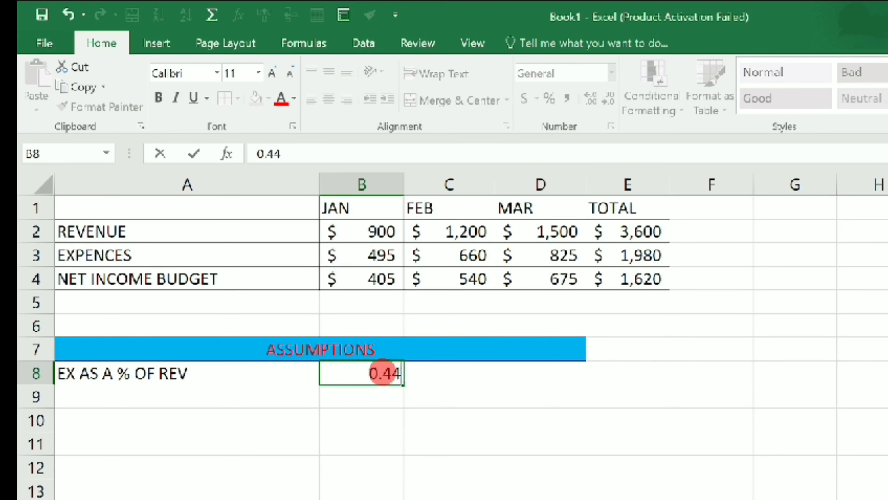
key(Return)
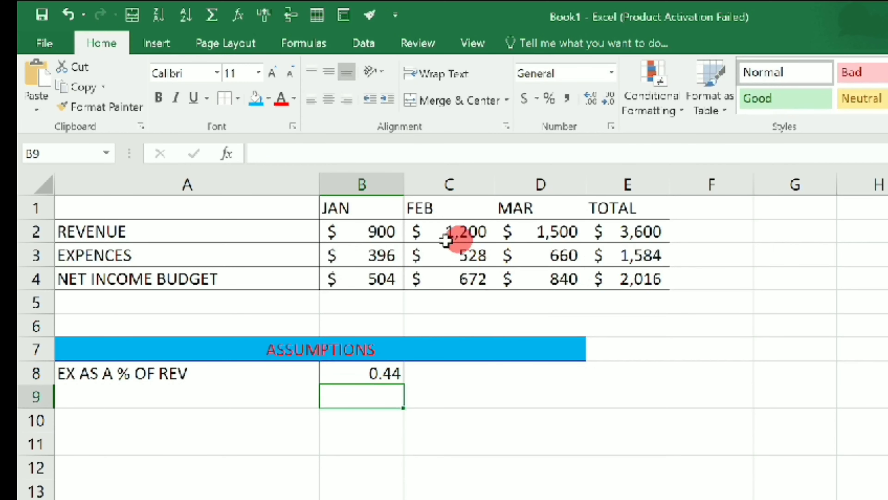
Change the assumed expense percentage of revenue in B8 to 0.22
click(376, 373)
key(BackSpace)
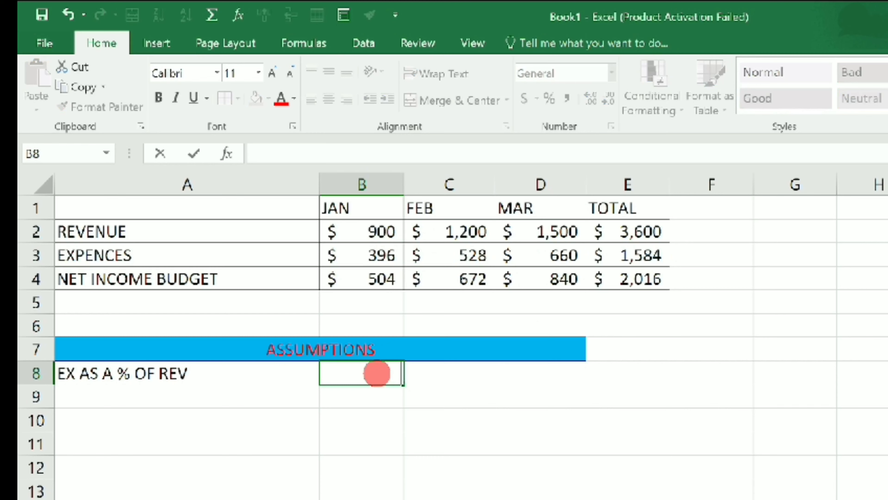
text(.22)
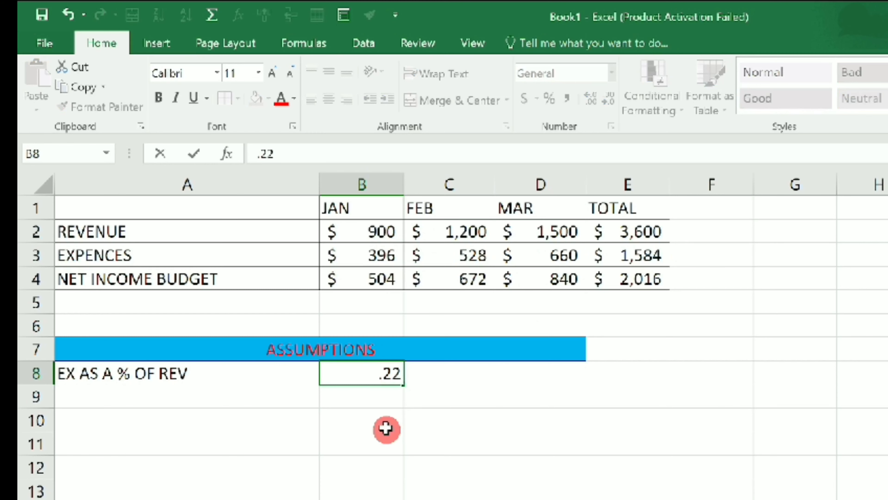
click(383, 392)
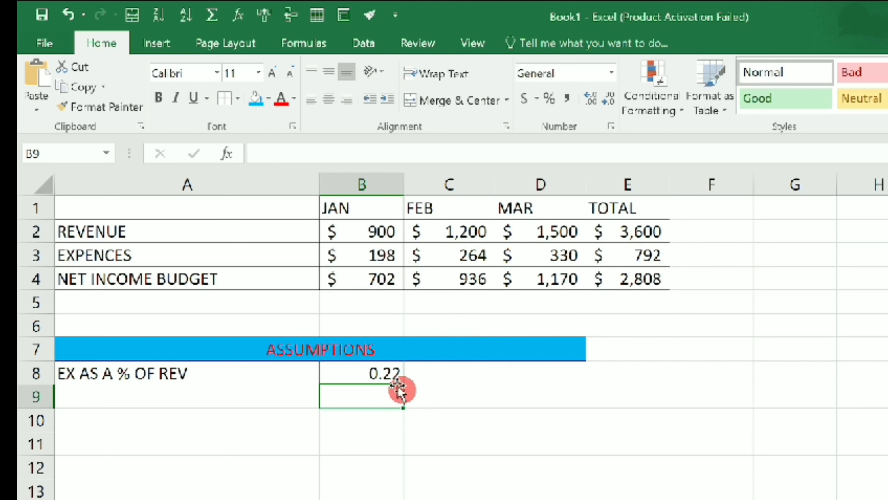
Set the expense percentage of revenue in B8 under ASSUMPTIONS to 0.90
click(384, 373)
key(BackSpace)
text(.90)
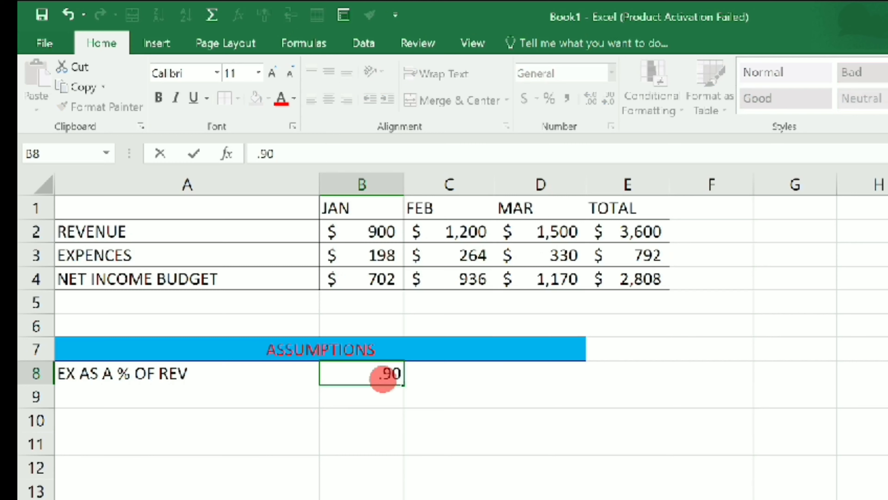
key(Return)
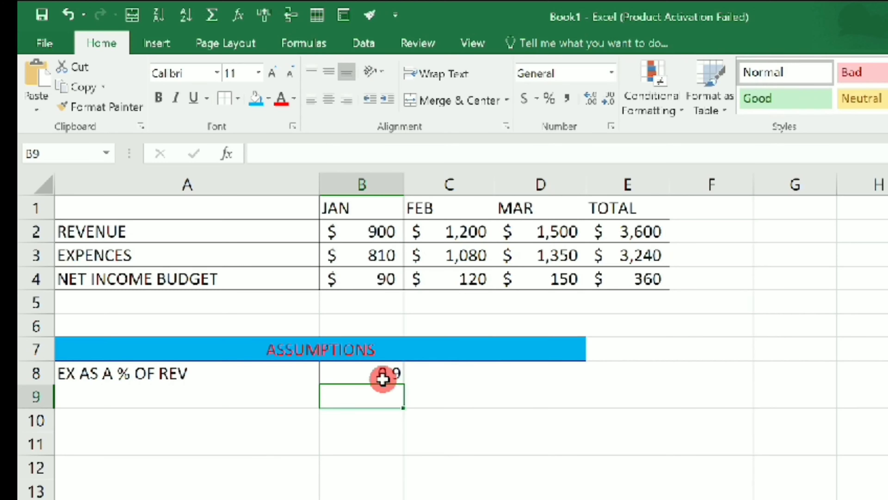